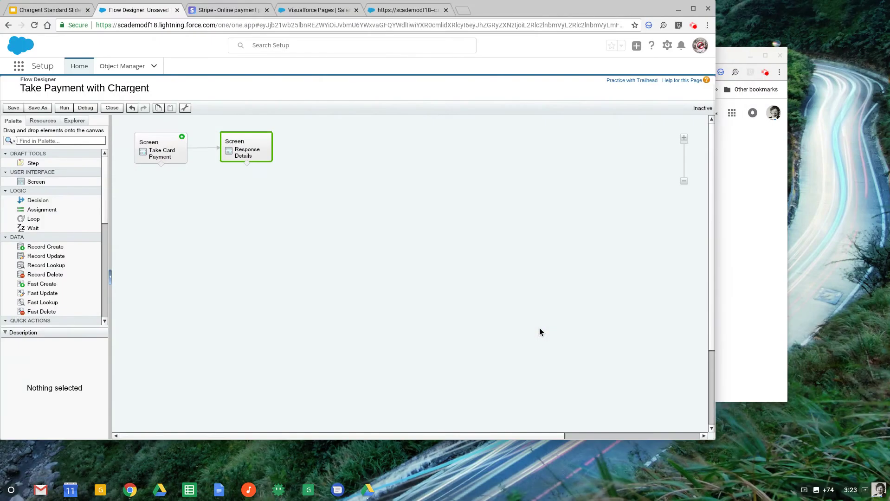
Show the Take Payment with Chargent flow designer in full screen.
key(F11)
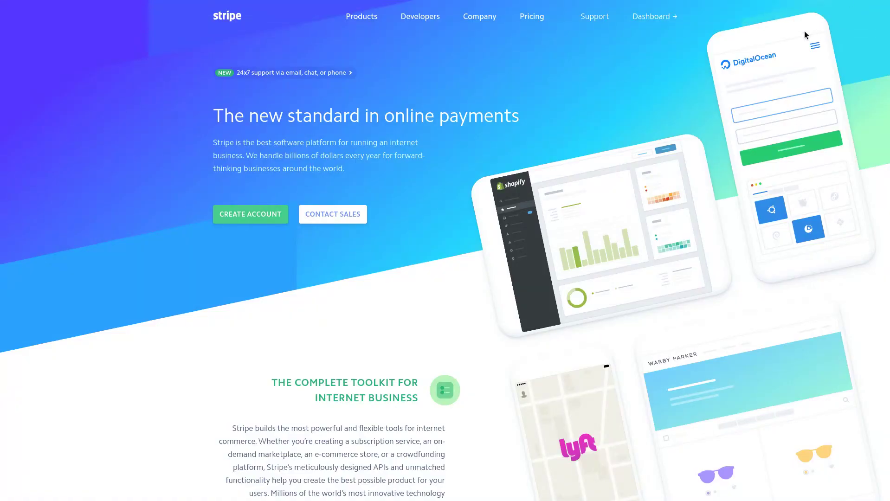
Open the Stripe Dashboard's test-mode API keys under Developers.
click(650, 14)
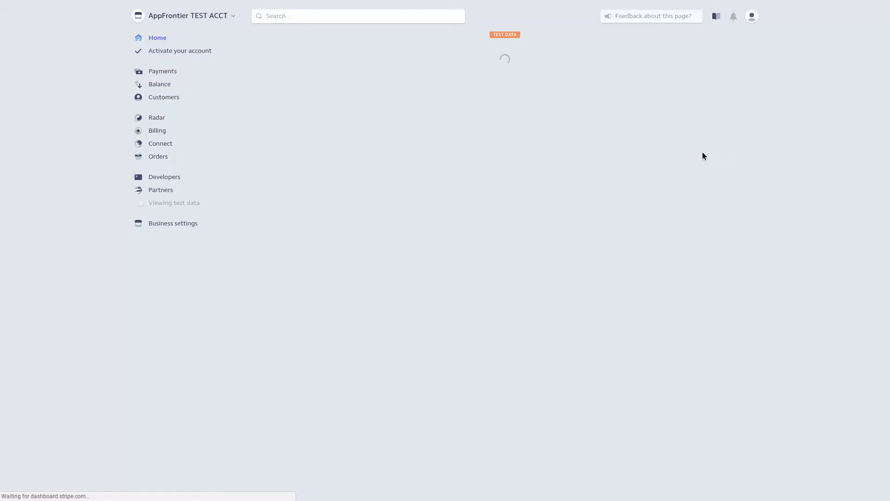
click(163, 177)
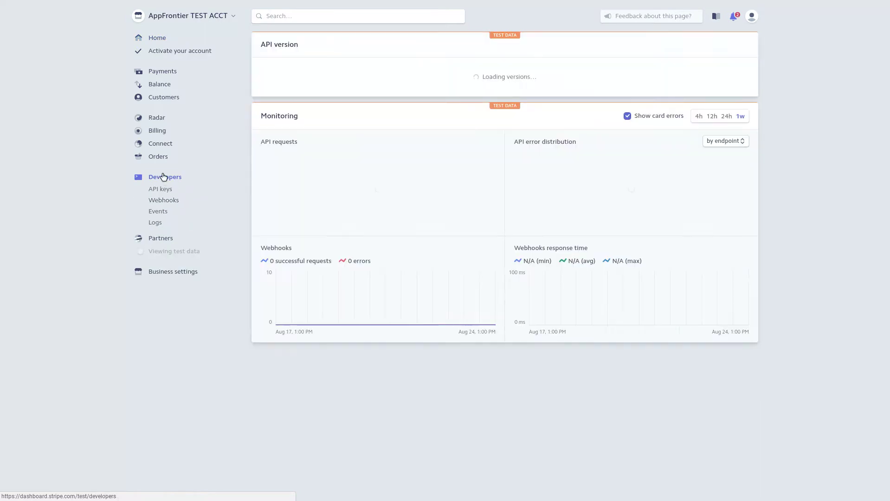
click(160, 189)
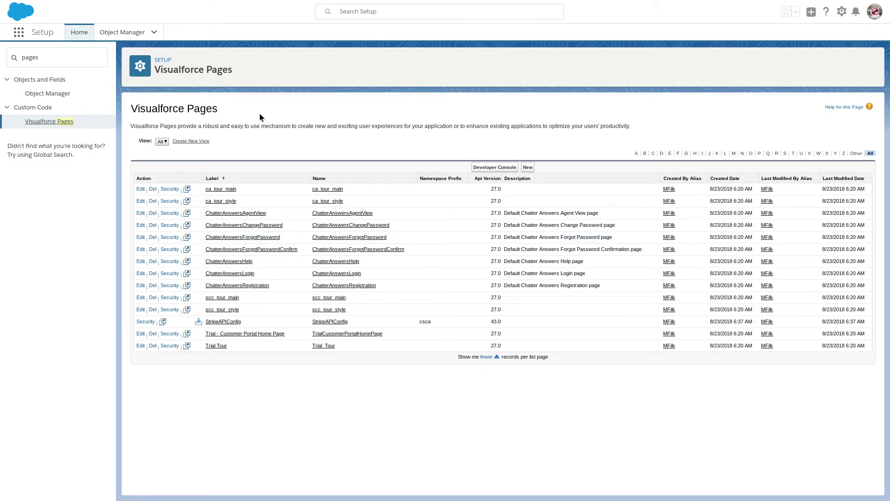
Highlight the Visualforce Pages heading, then close that tab to reveal the running Stripe Charge screen.
triple_click(255, 76)
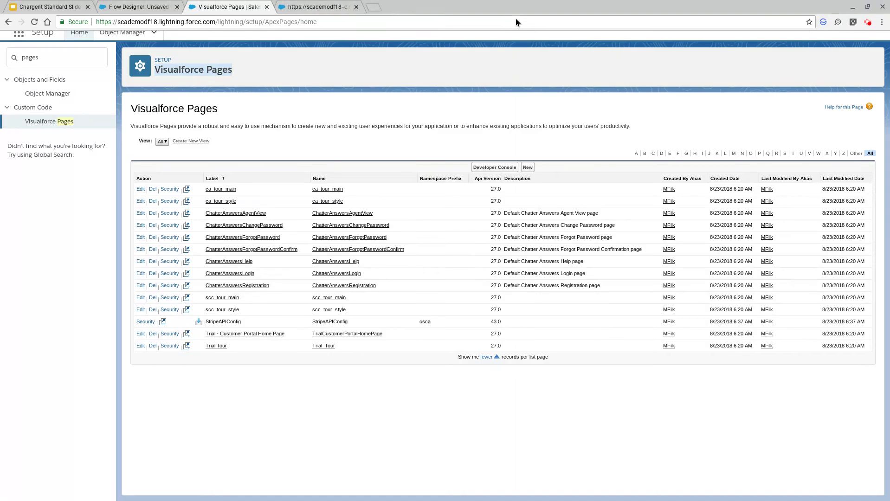
key(ctrl+w)
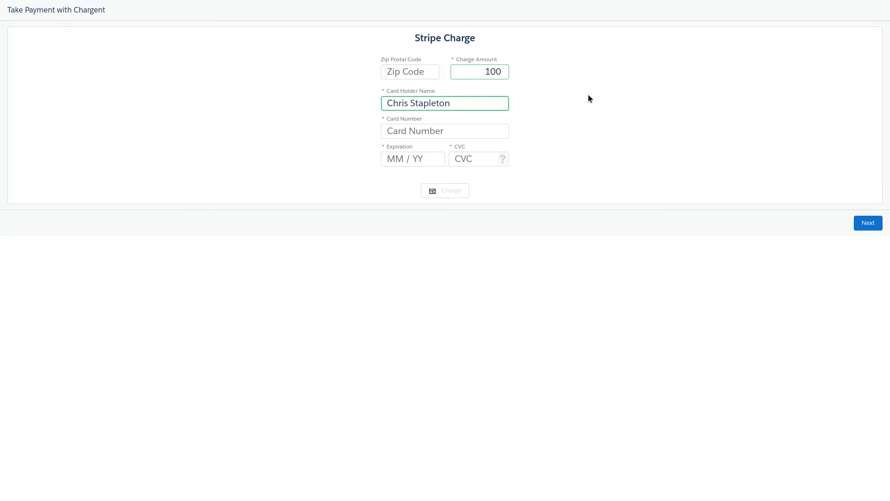
click(426, 68)
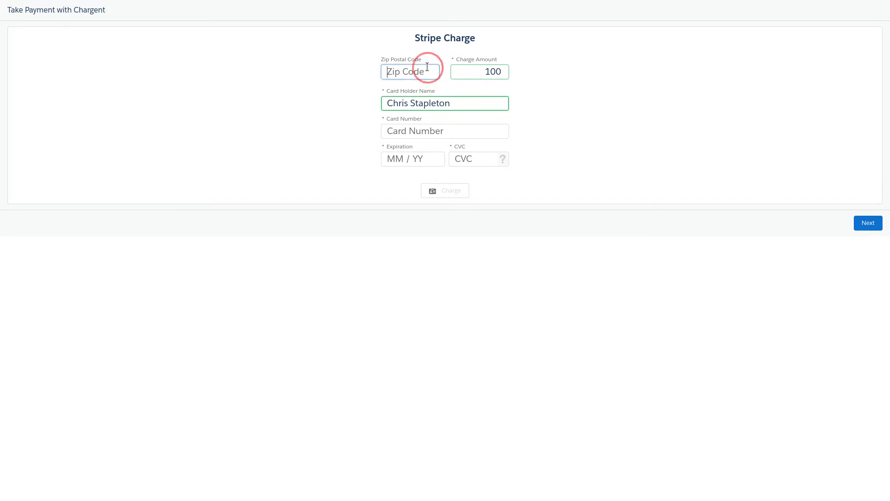
text(37011)
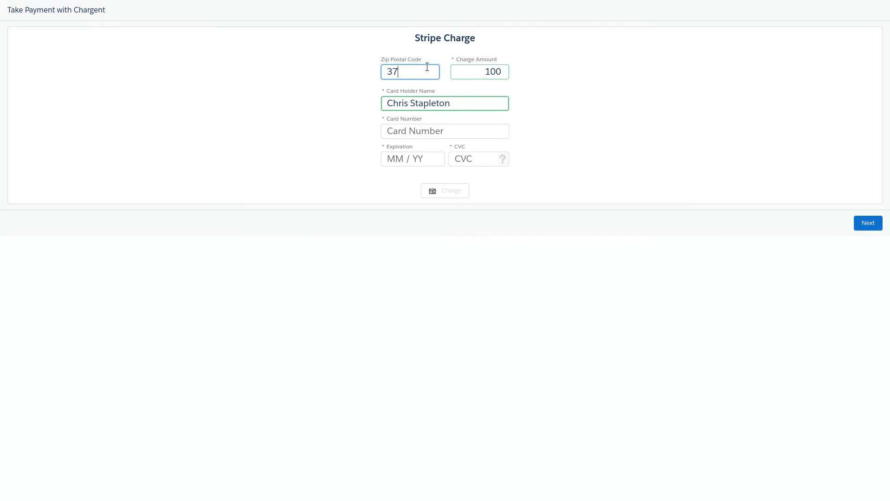
key(Tab)
key(Tab)
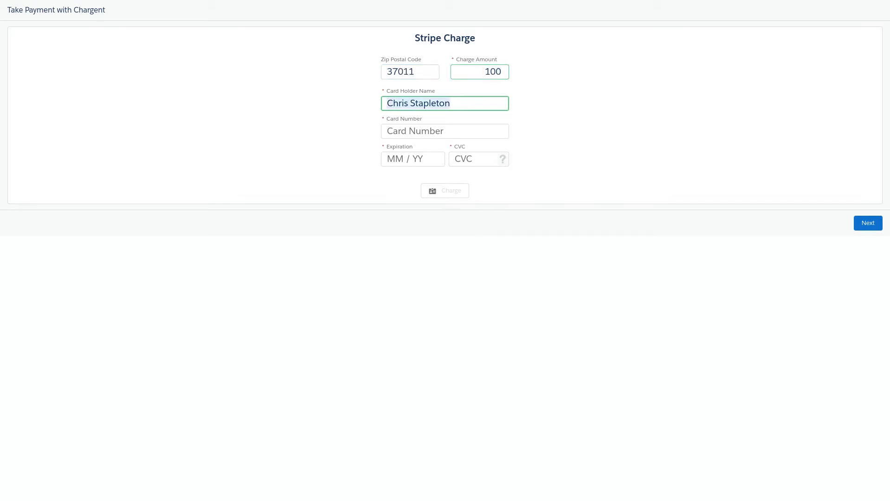
key(Tab)
text(4)
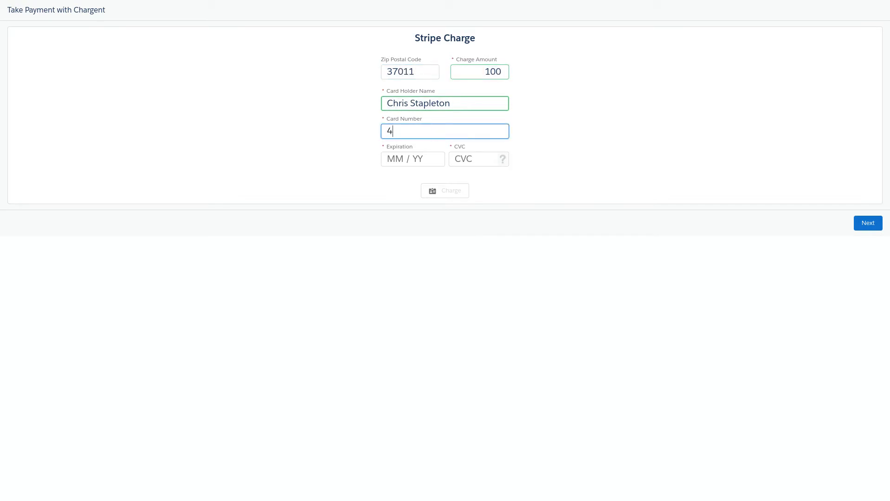
text(242 4242 4242 42)
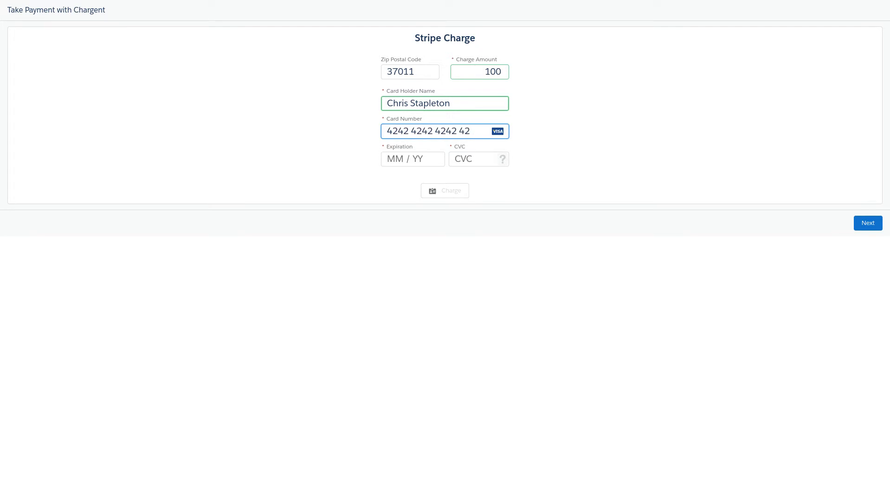
text(43)
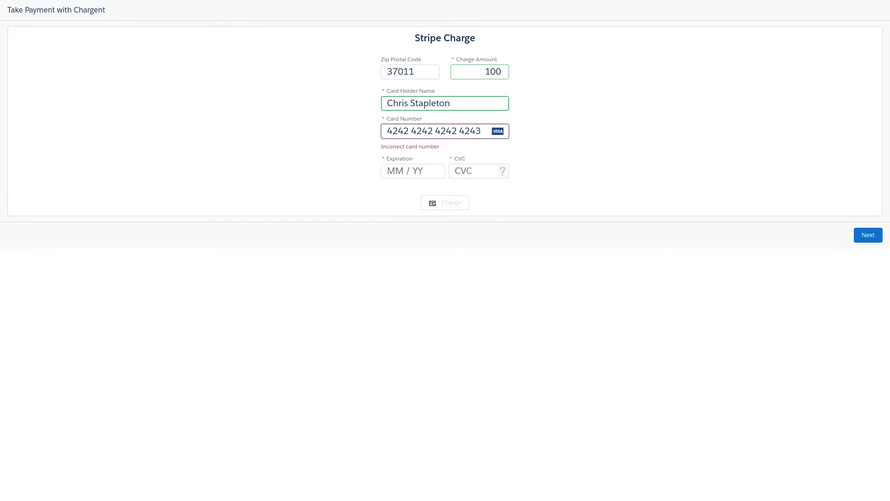
key(BackSpace)
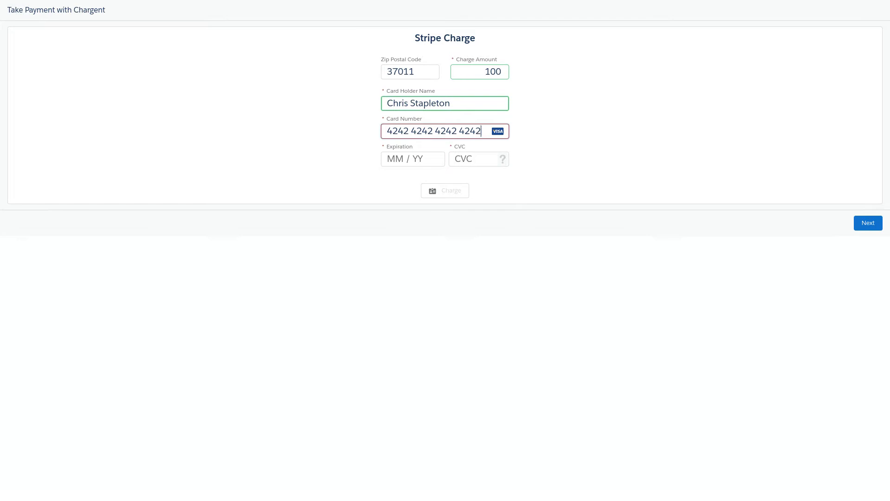
text(21)
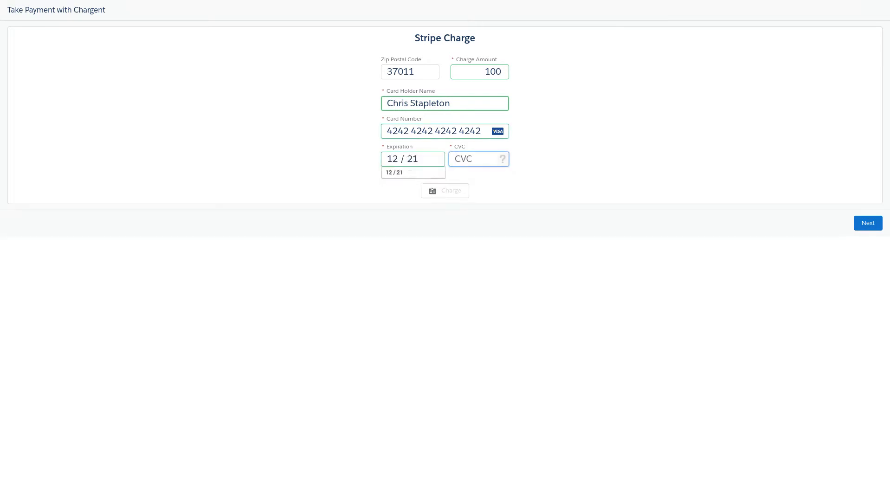
text(221123)
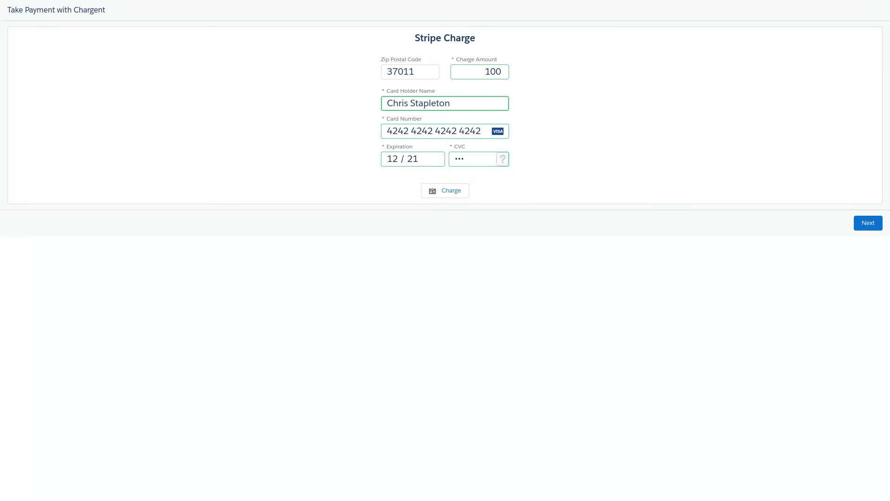
Correct the expiry to 12 / 21, view the CVC help, and submit the charge.
click(426, 158)
key(BackSpace)
key(BackSpace)
text(12)
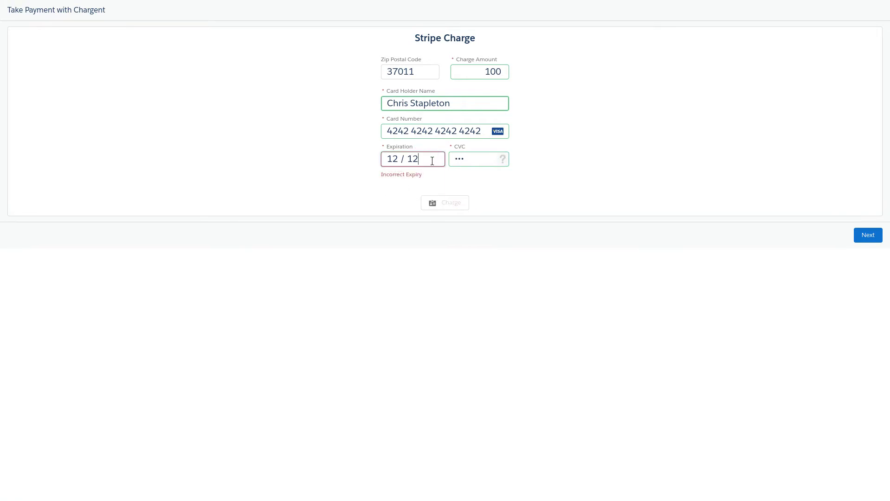
key(BackSpace)
key(BackSpace)
text(21)
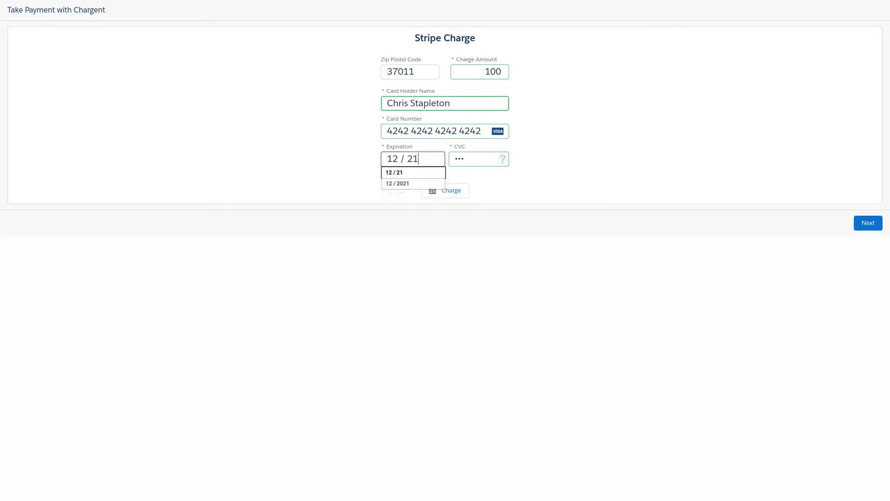
click(504, 161)
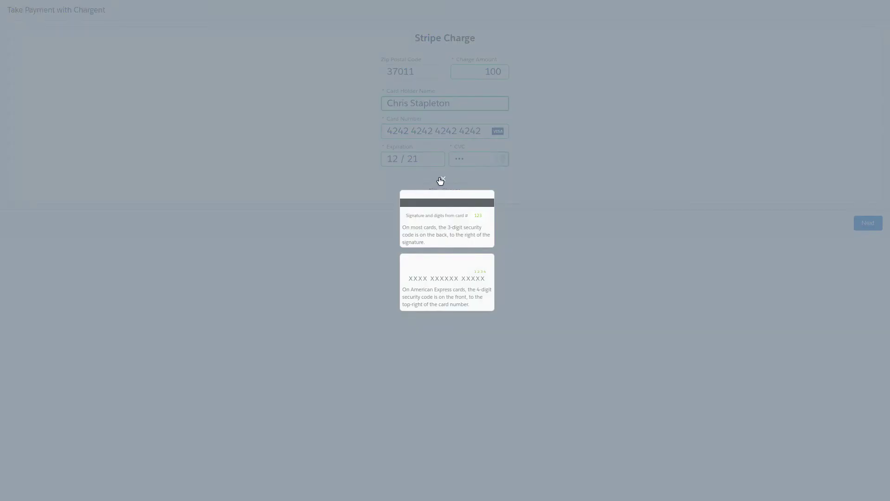
click(443, 179)
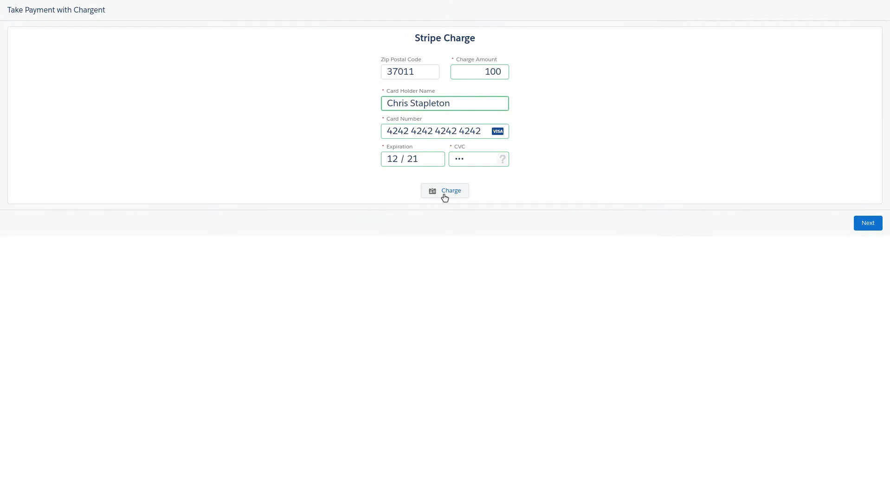
click(444, 195)
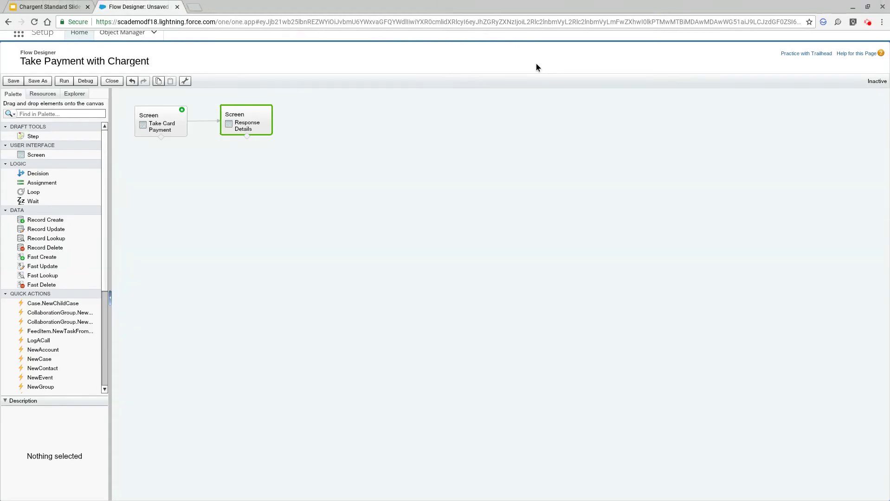
Add a Lightning component field to Take Card Payment using csca:FlowStripeCharger.
click(162, 124)
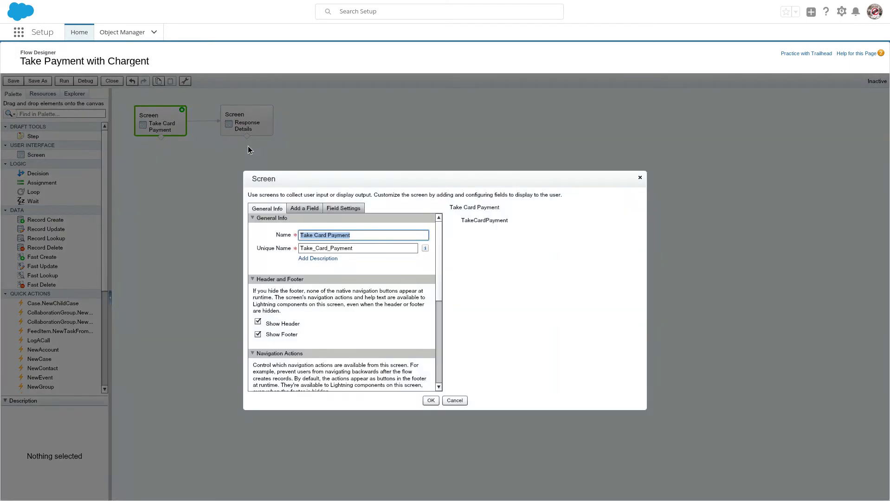
click(303, 208)
scroll(351, 313, down, 3)
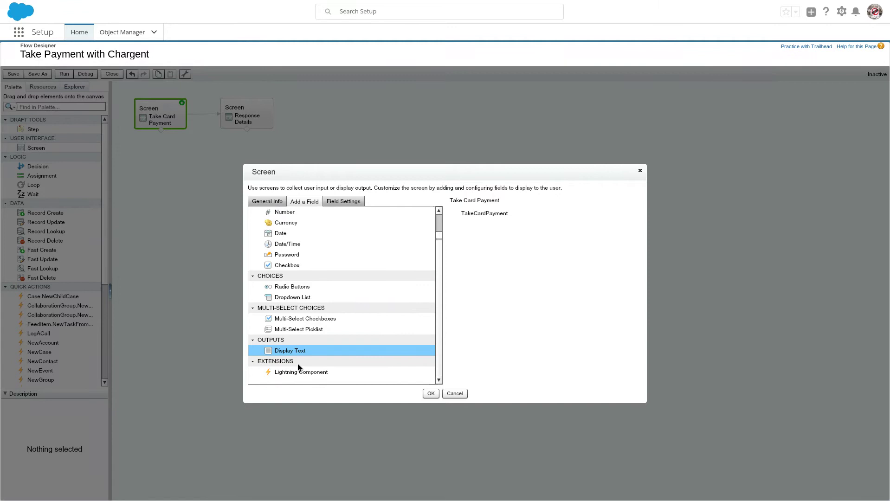
click(316, 372)
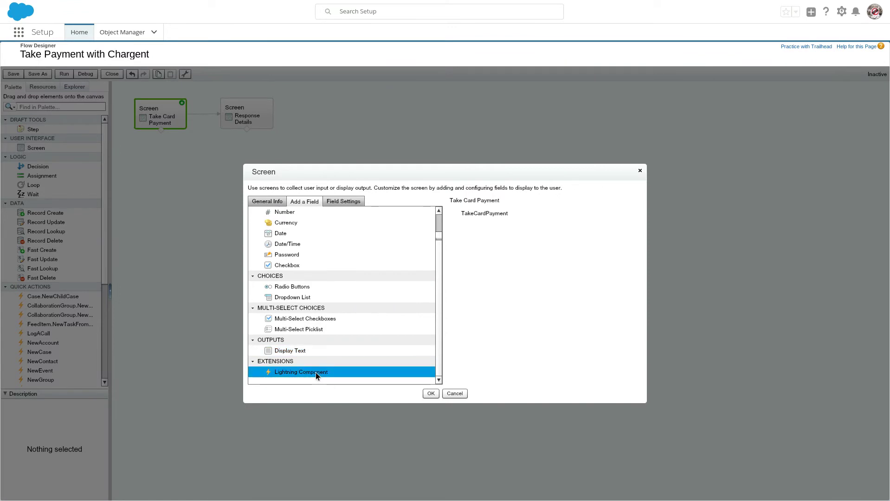
click(334, 203)
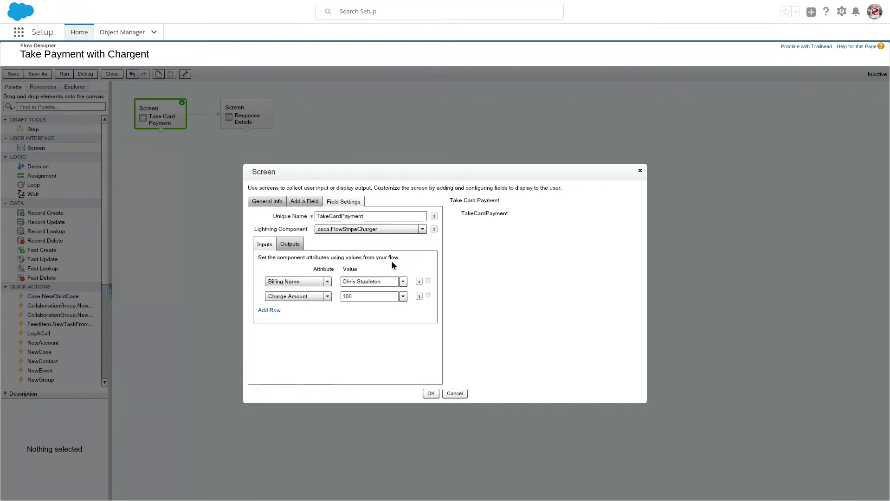
click(379, 231)
click(484, 217)
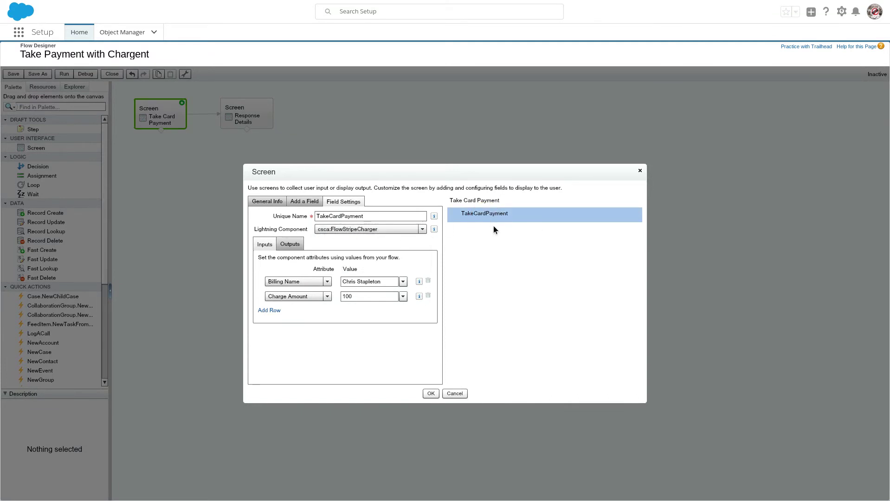
click(384, 233)
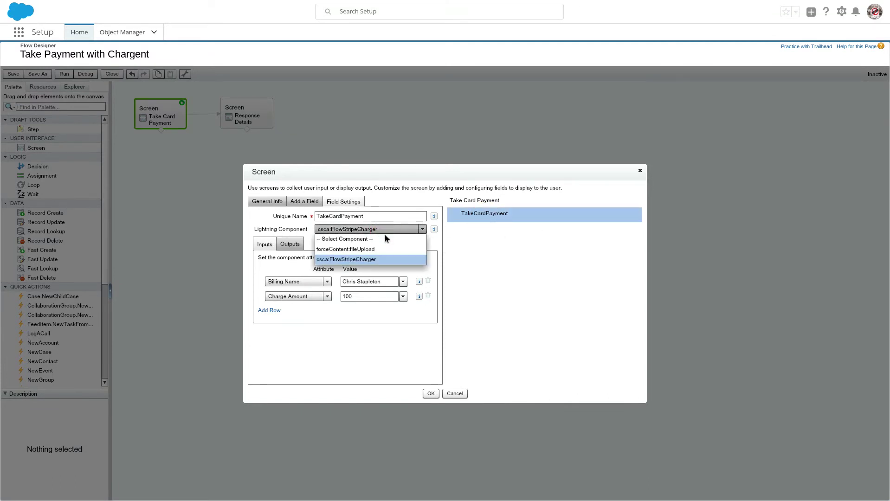
click(378, 262)
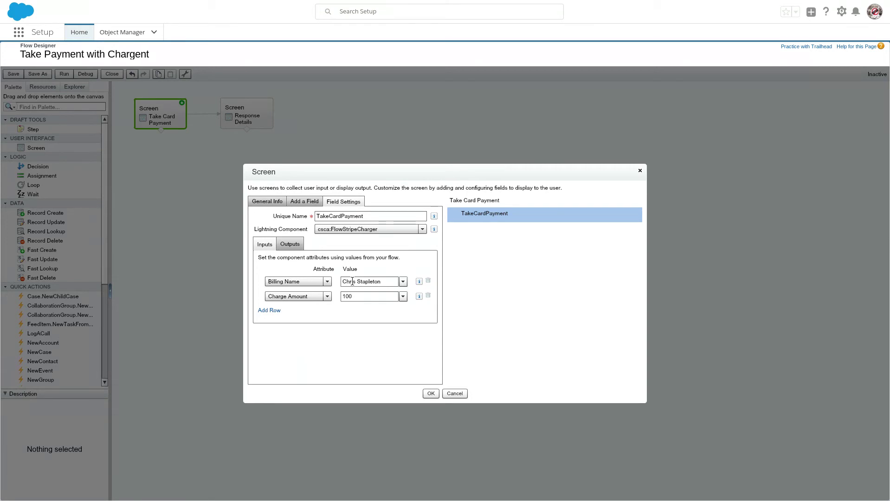
Review the component's Billing Name and Charge Amount 100 input values.
drag(354, 282, 385, 278)
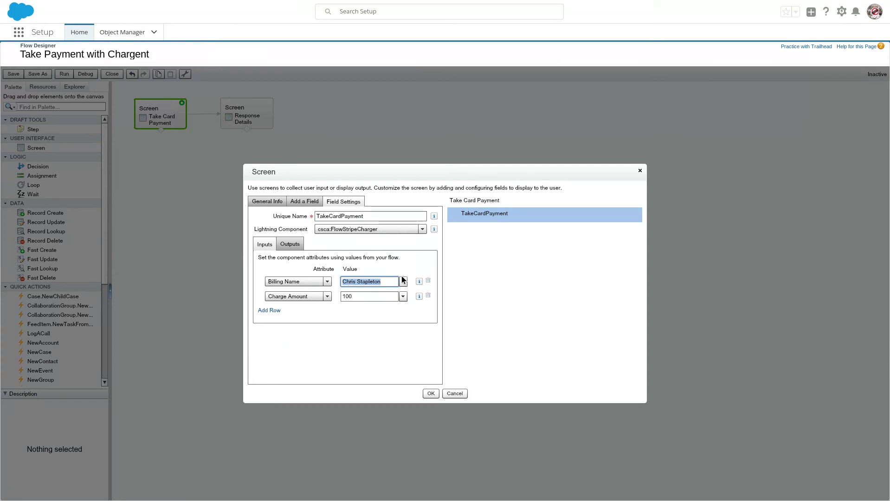
click(402, 282)
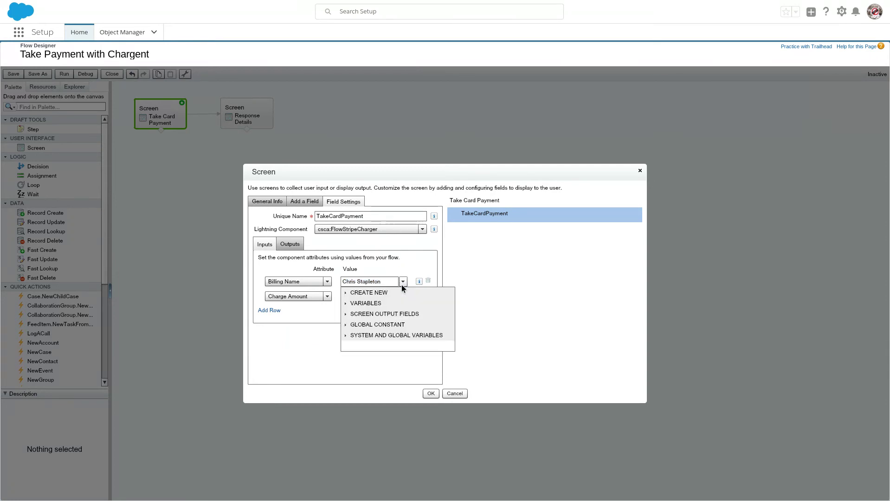
click(372, 362)
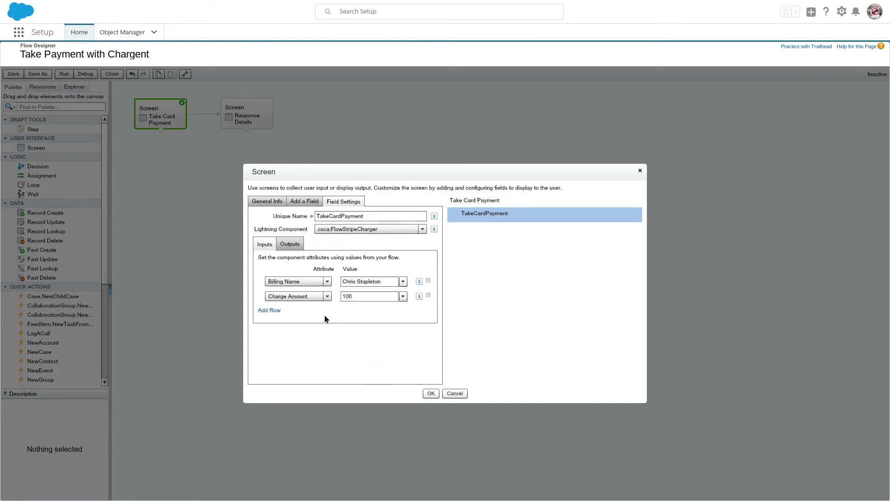
click(403, 296)
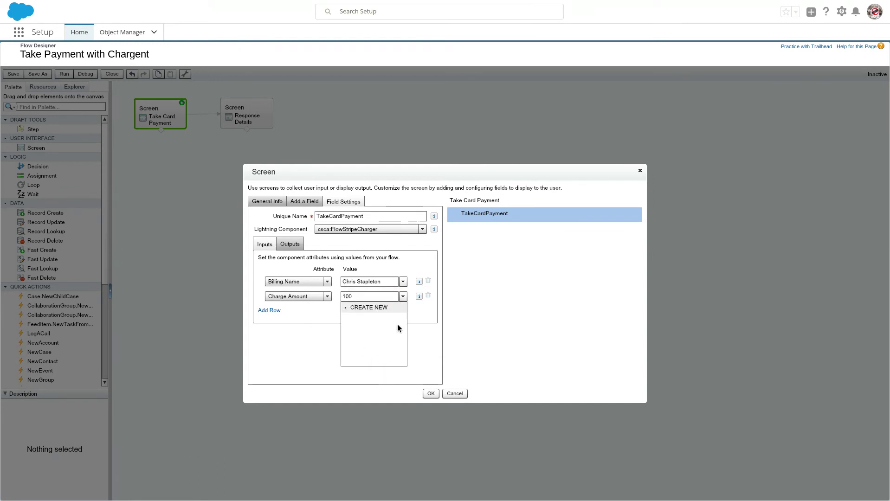
click(371, 265)
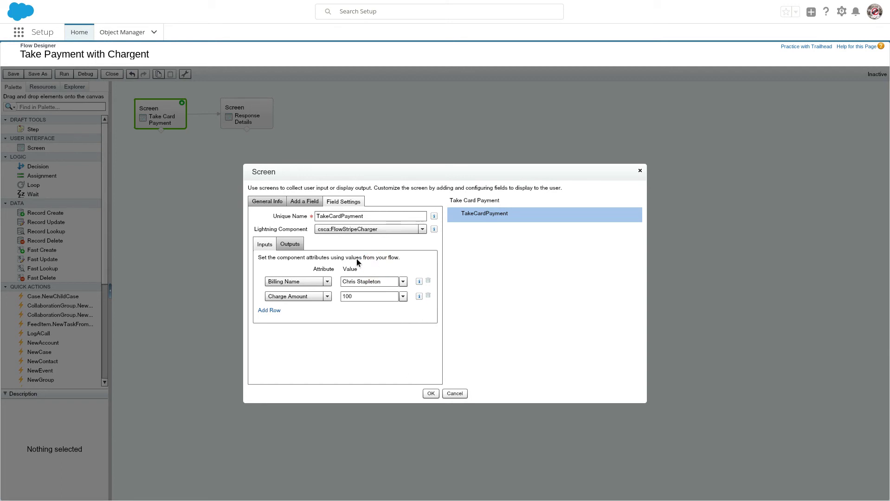
Confirm the Response Status output maps to {!ResponseStatus}, then cancel the Take Card Payment settings.
click(292, 245)
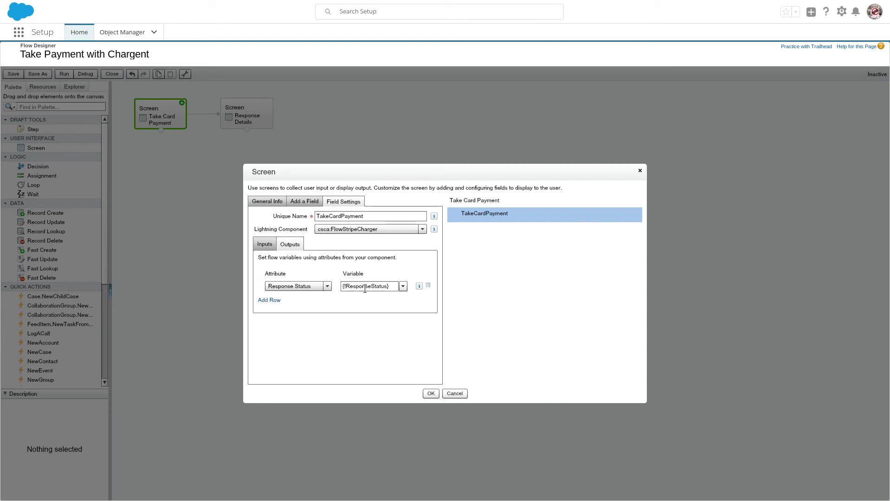
click(312, 286)
scroll(325, 330, up, 3)
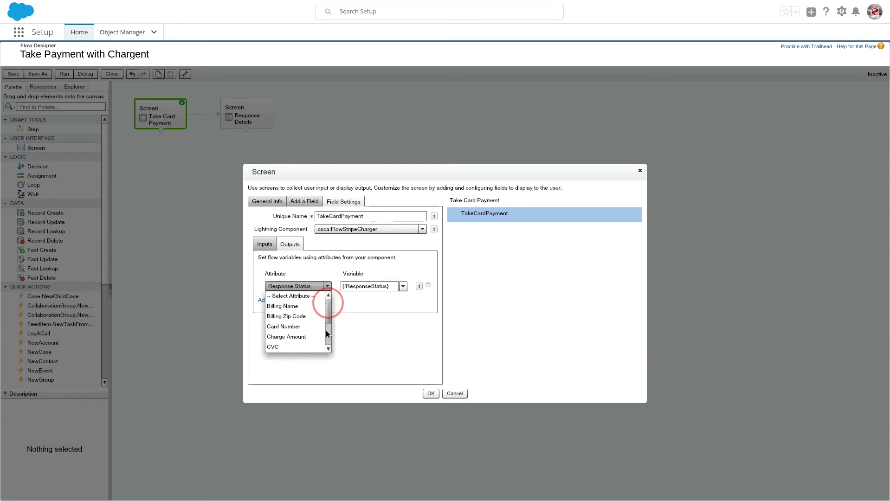
scroll(326, 331, down, 3)
click(311, 348)
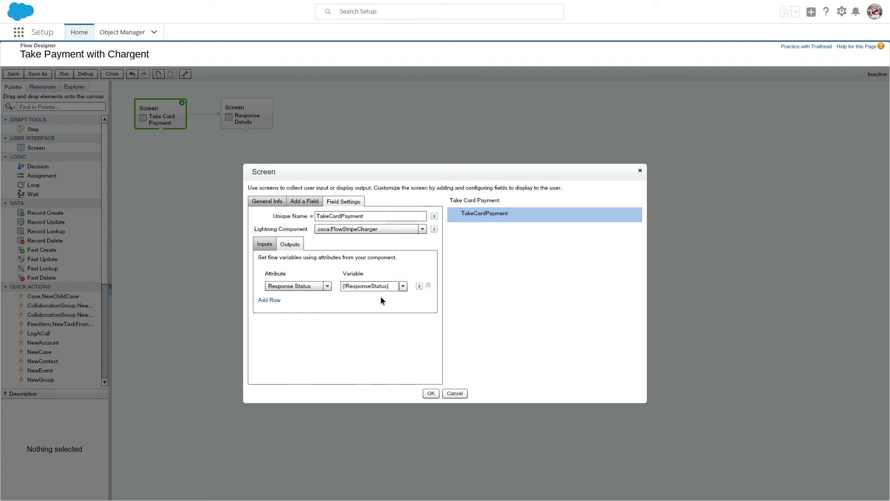
click(455, 393)
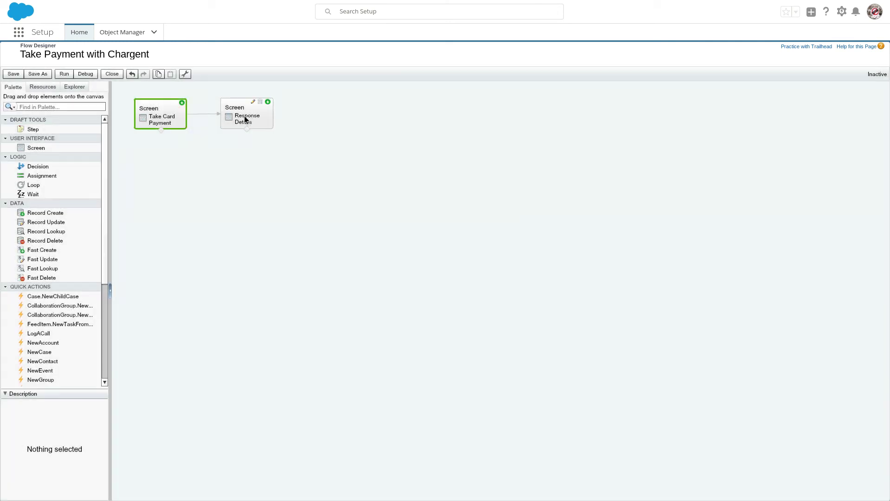
click(245, 120)
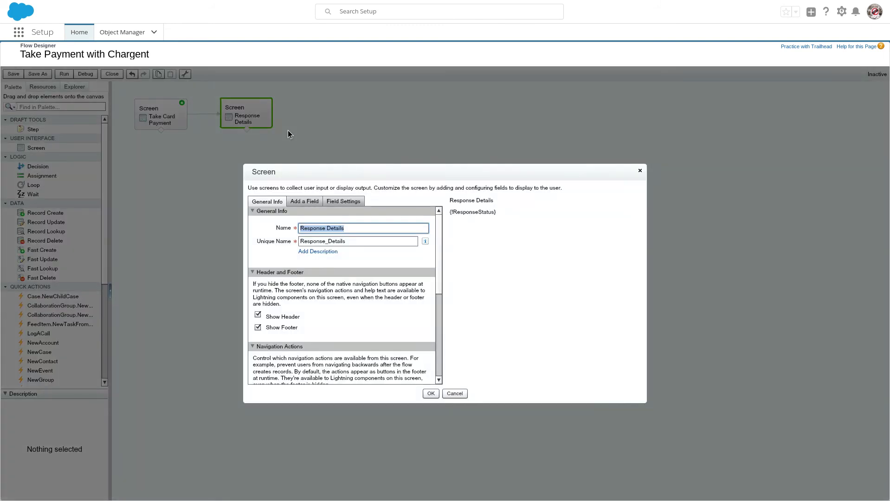
click(343, 203)
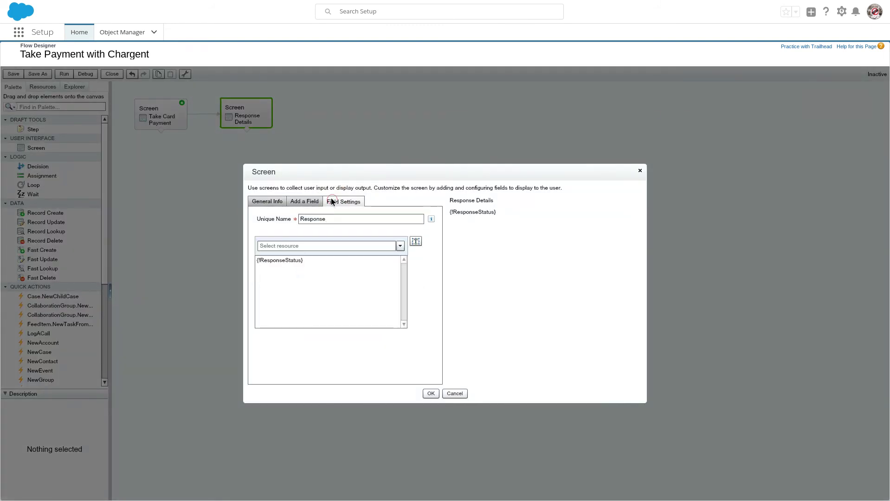
click(306, 262)
click(305, 201)
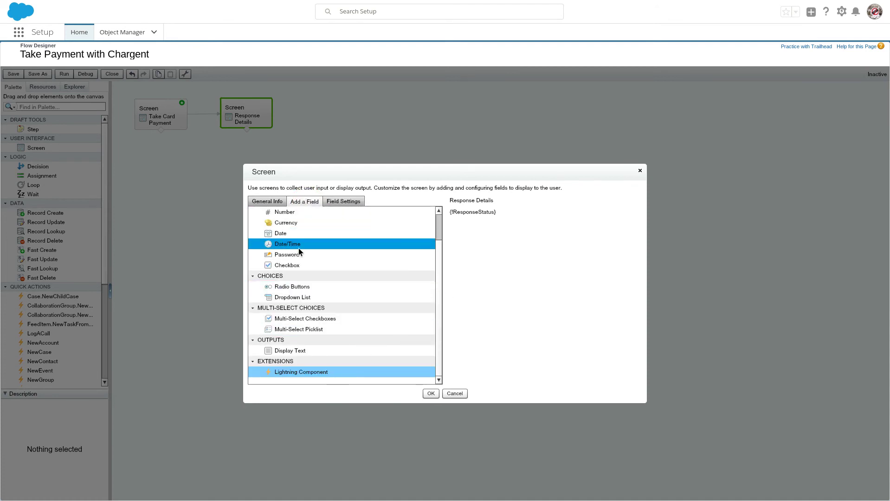
click(348, 201)
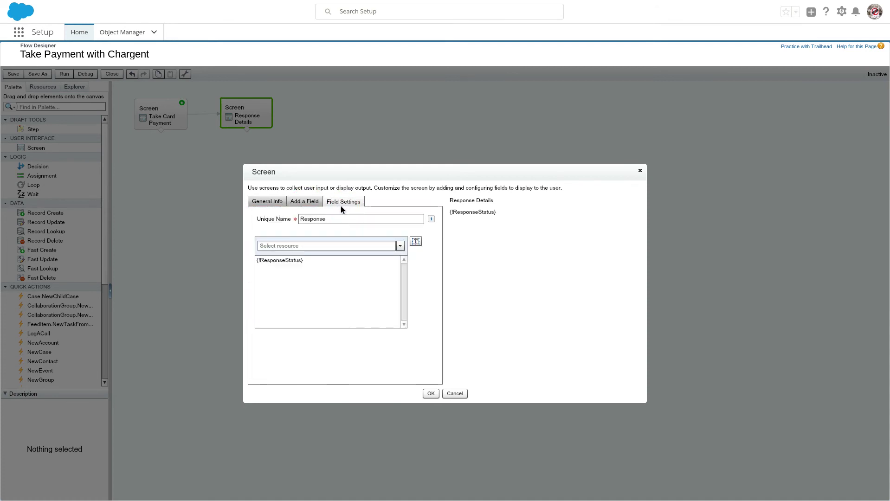
click(310, 201)
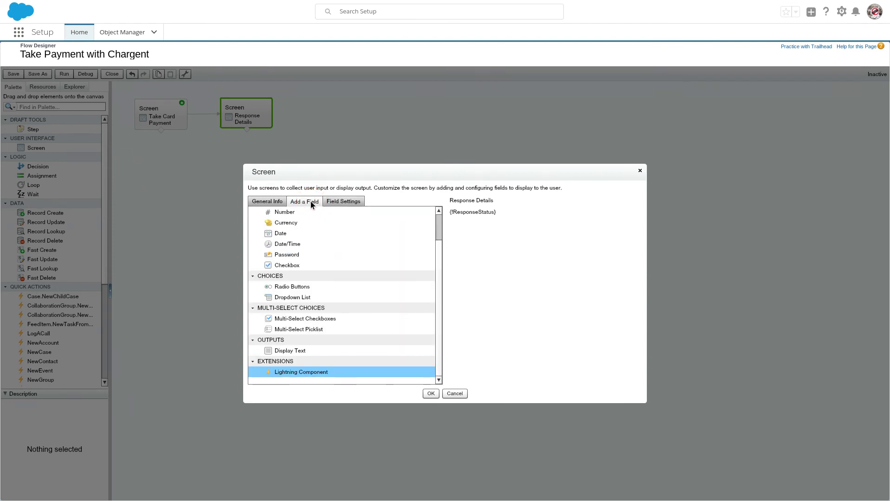
click(278, 351)
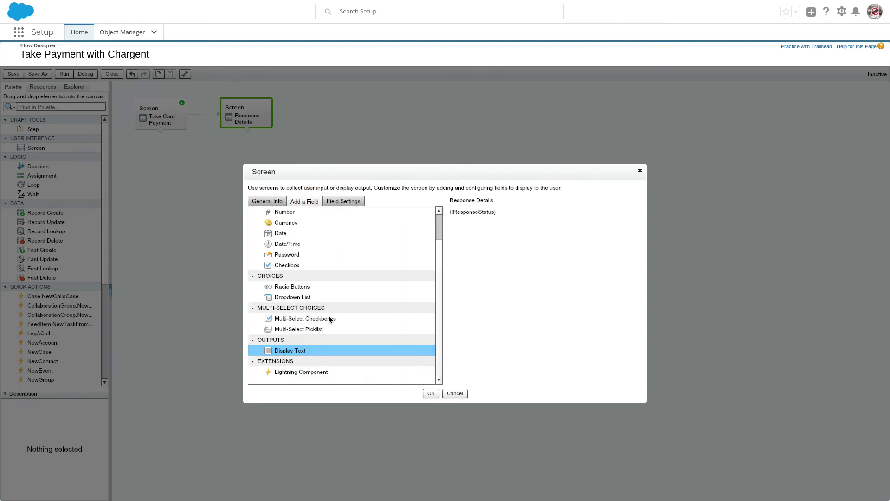
click(351, 201)
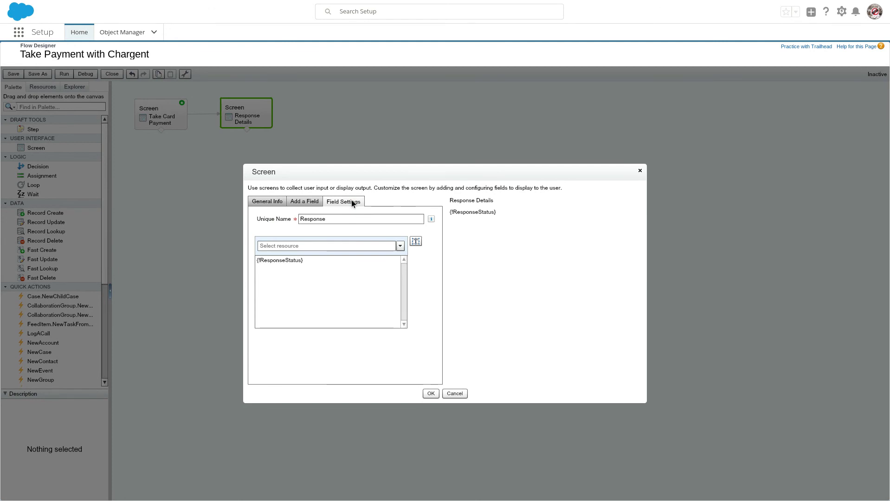
click(454, 393)
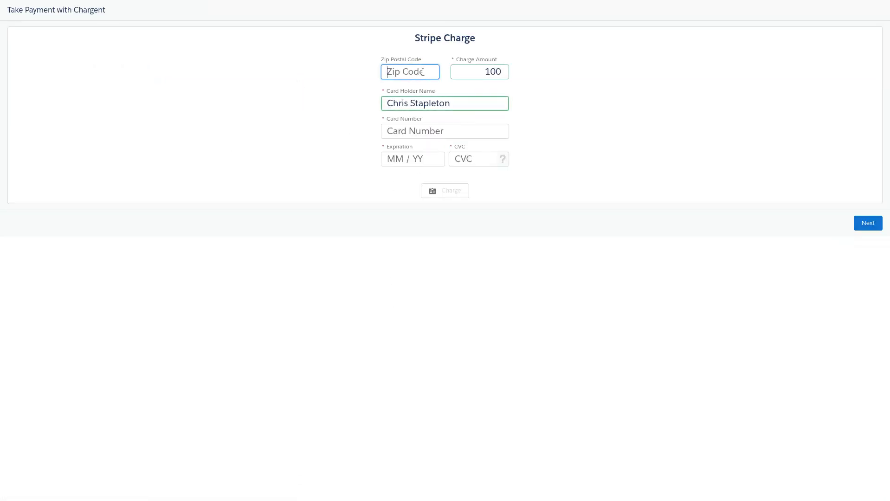
Enter ZIP 37011, the 4111 test Visa card, expiry 12/21 and CVC, then submit the 100 charge.
text(37011)
key(Tab)
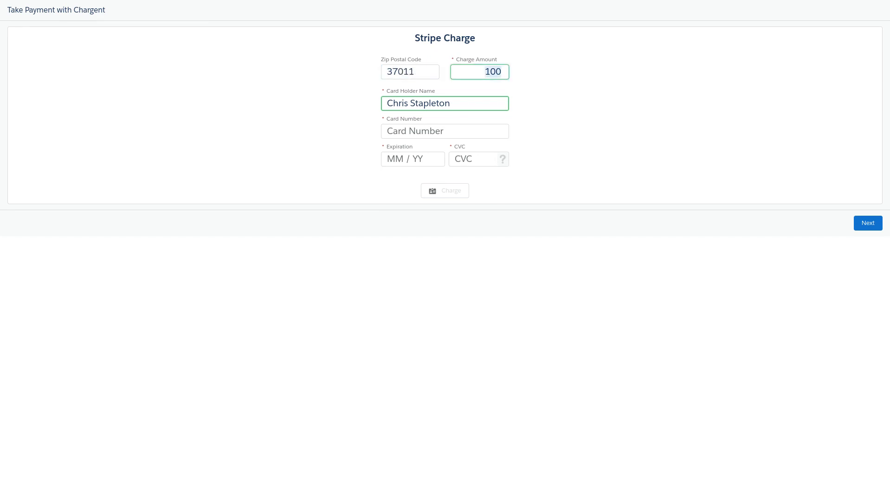
key(Tab)
key(Tab)
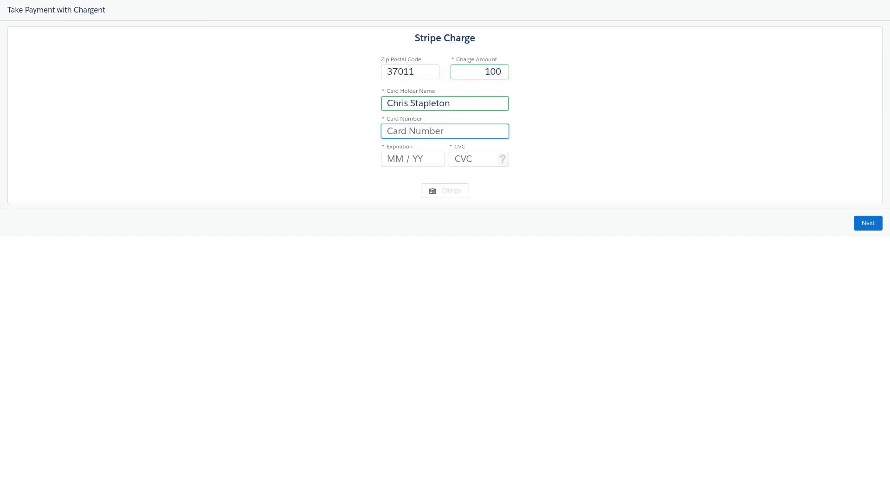
text(4111111111111111)
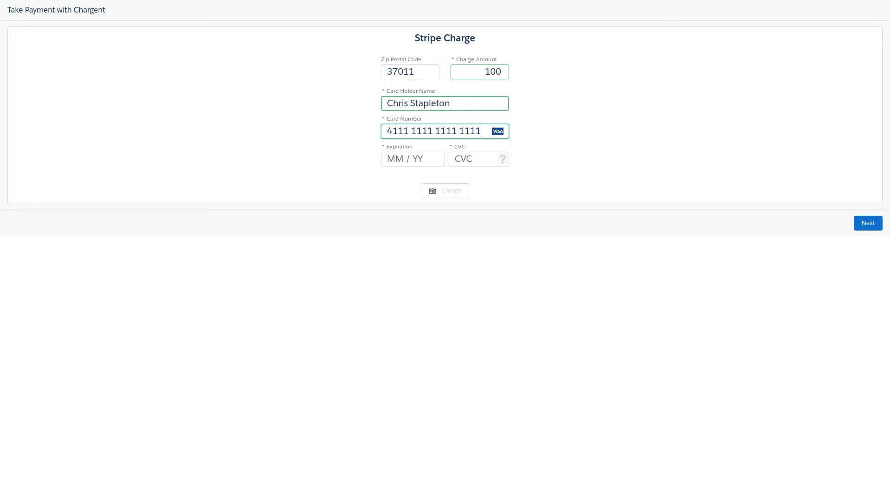
text(1)
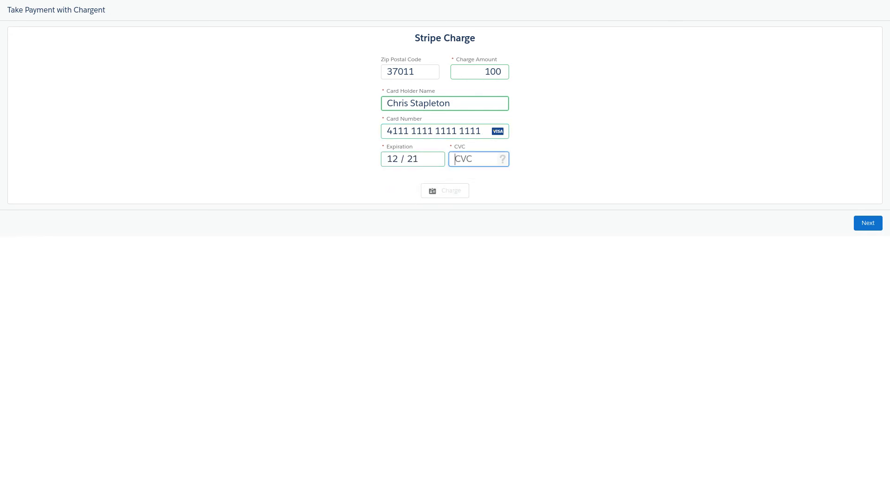
text(221123)
key(Tab)
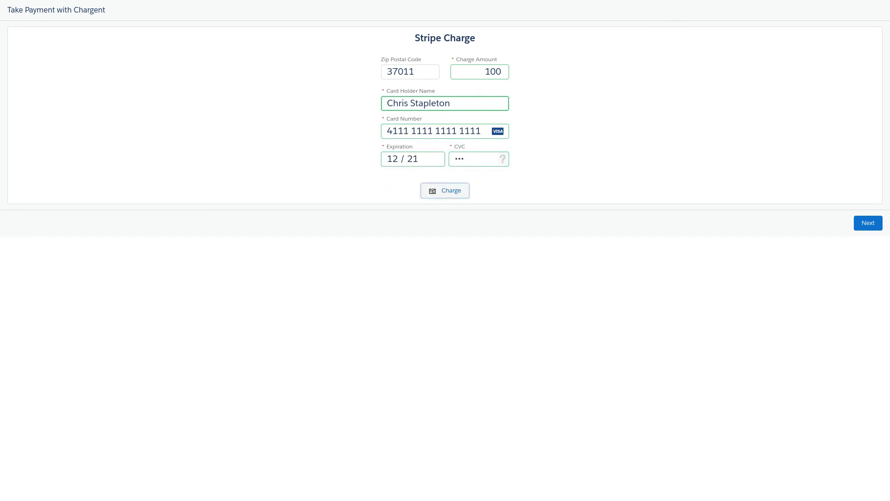
key(Return)
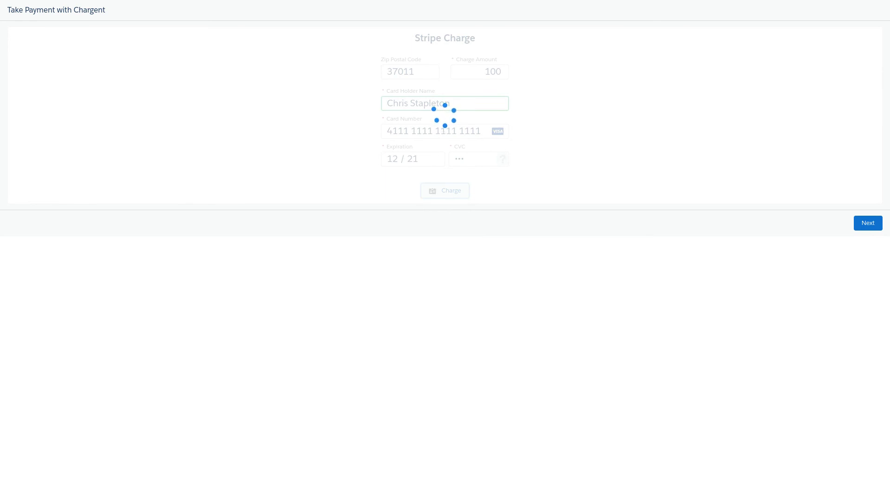